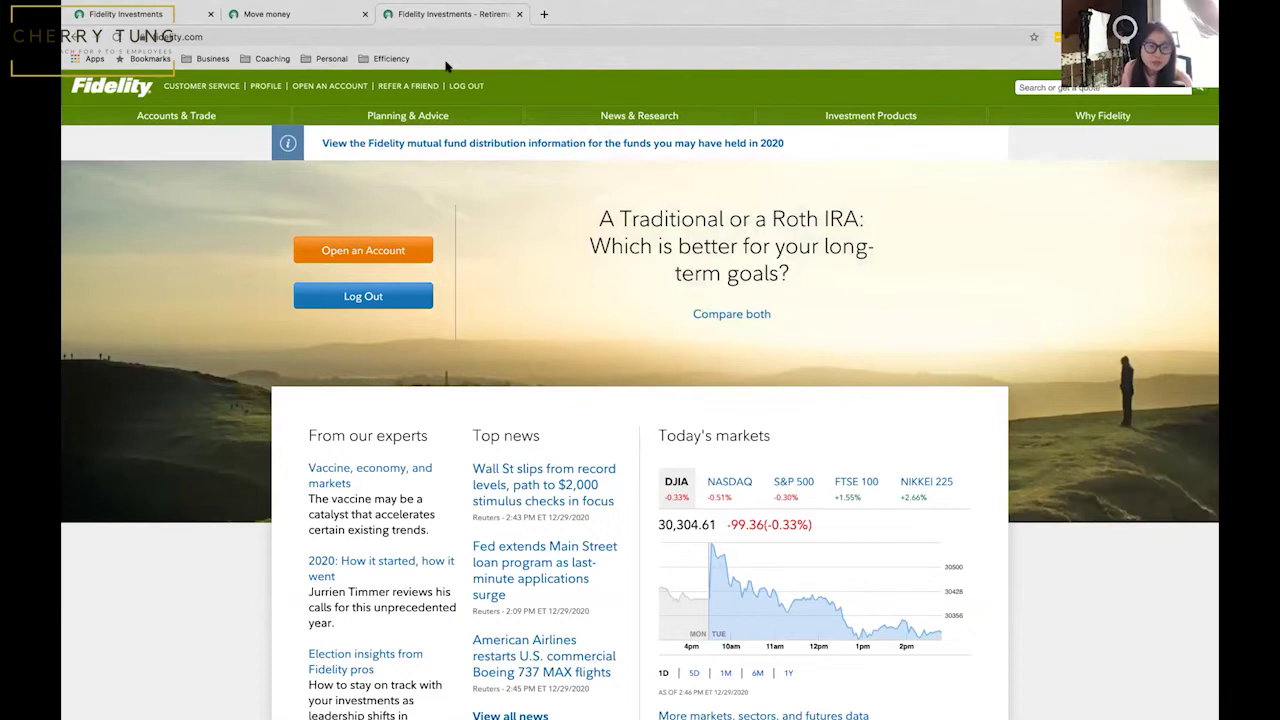
Start a new Roth IRA application and review the prefilled account, personal and employment information.
click(407, 252)
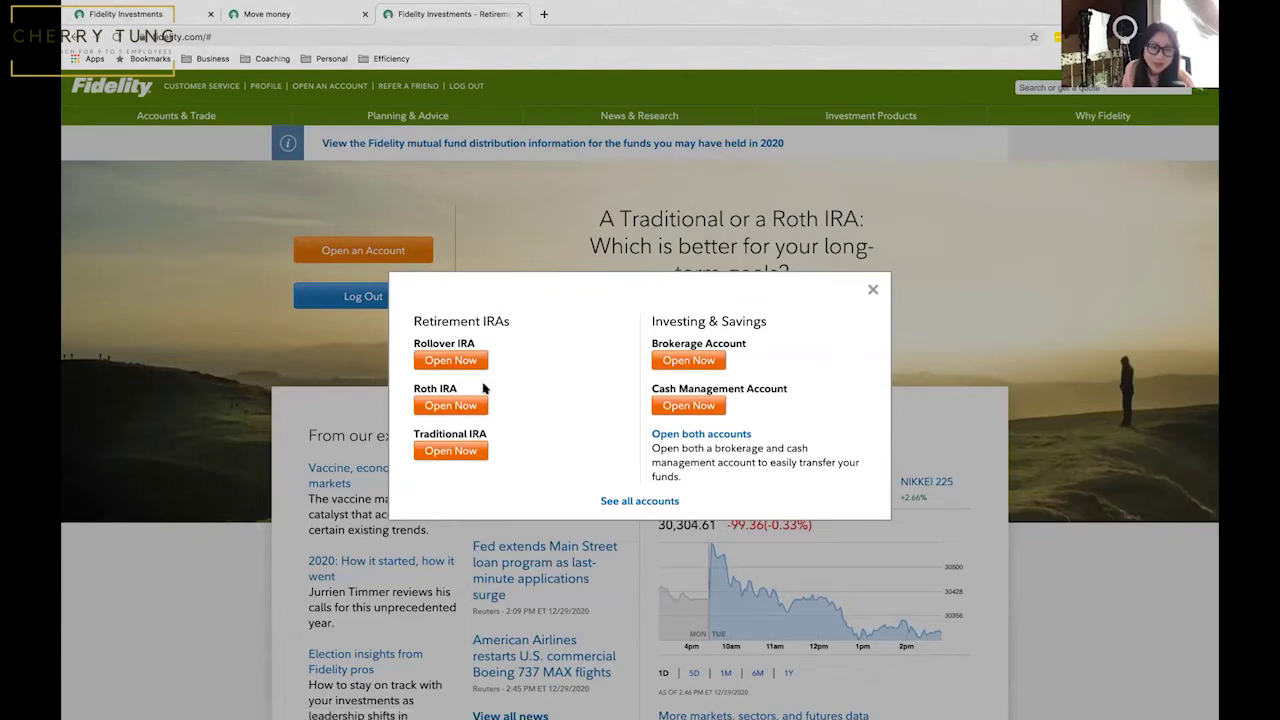
click(450, 405)
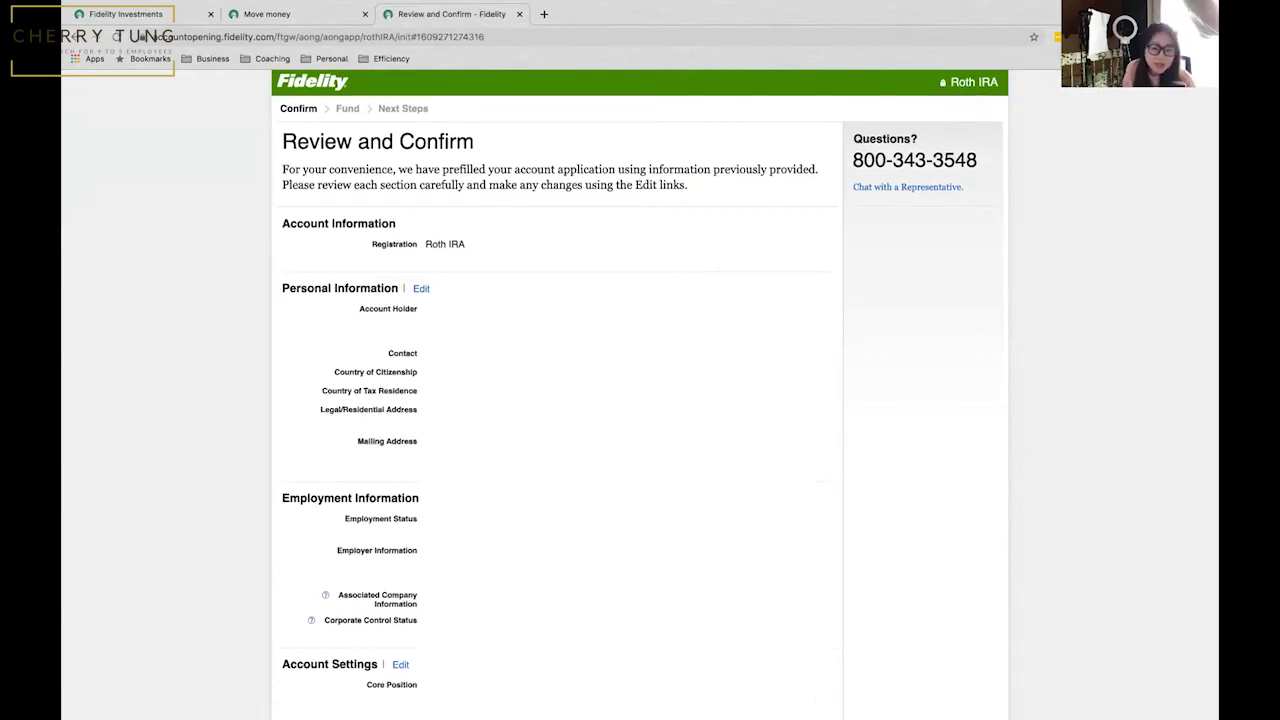
scroll(640, 400, down, 4)
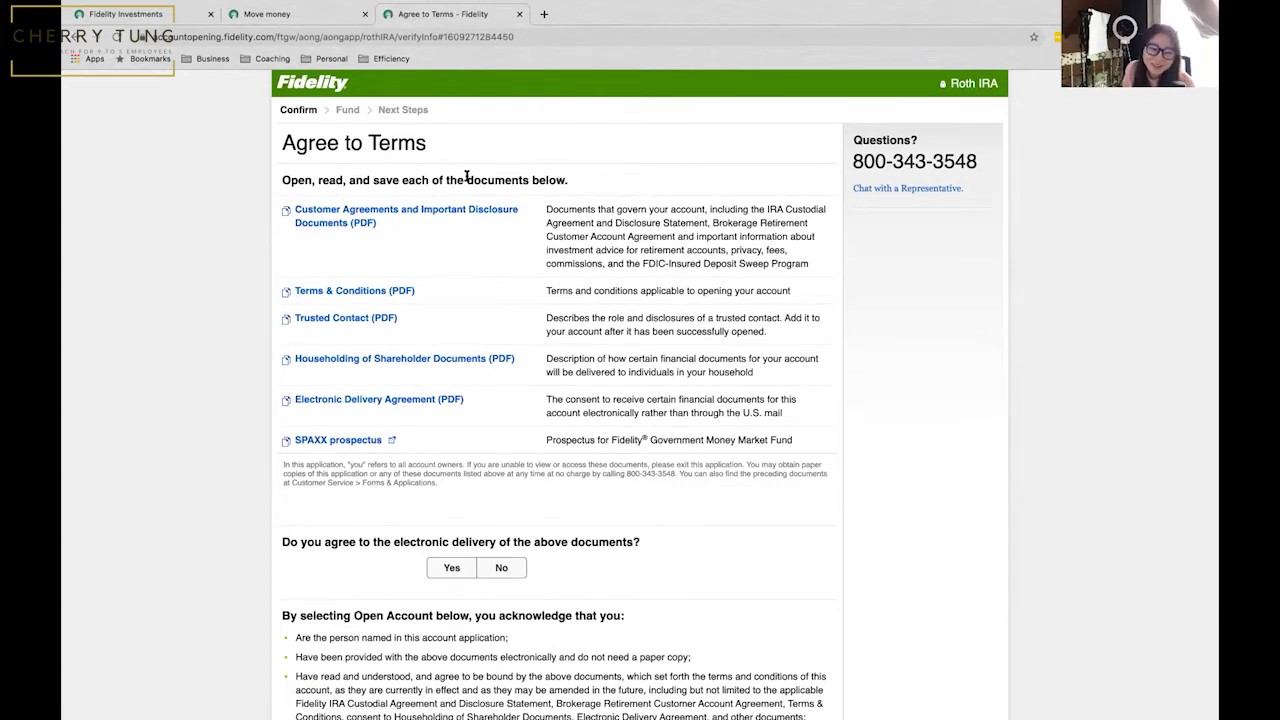
Agree to electronic delivery of the account documents and open the Roth IRA account.
scroll(629, 491, down, 2)
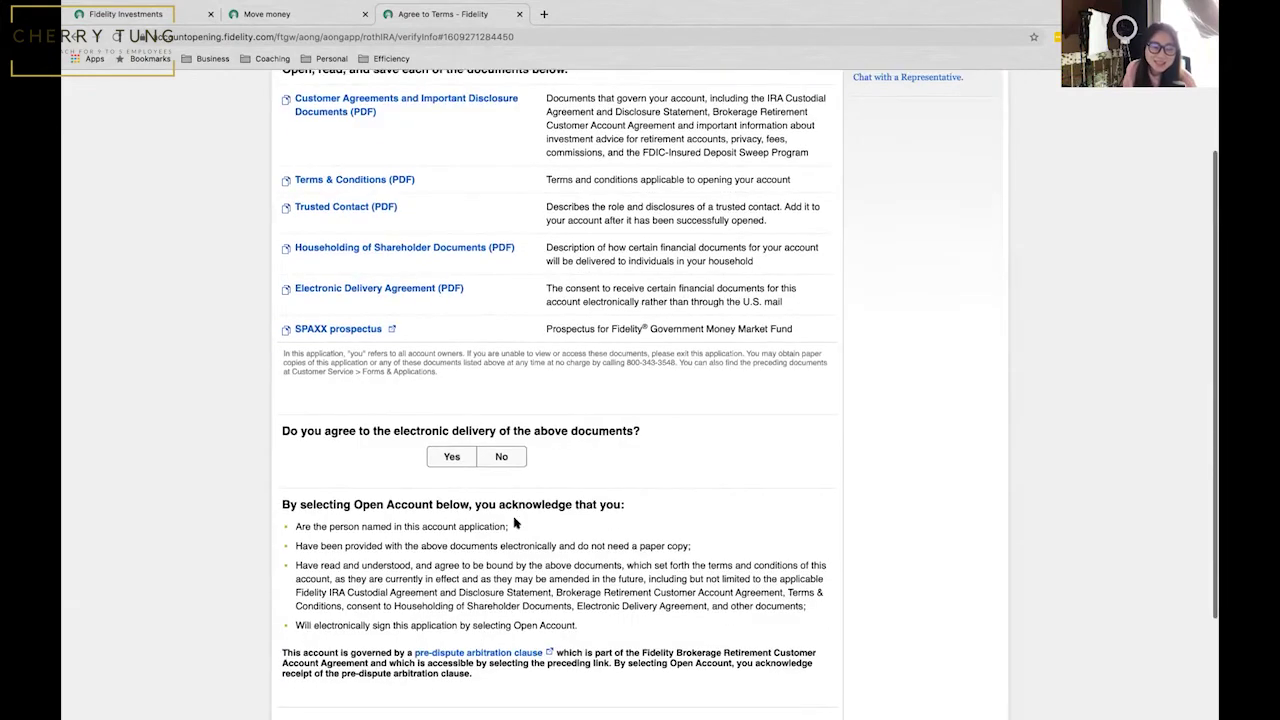
click(451, 457)
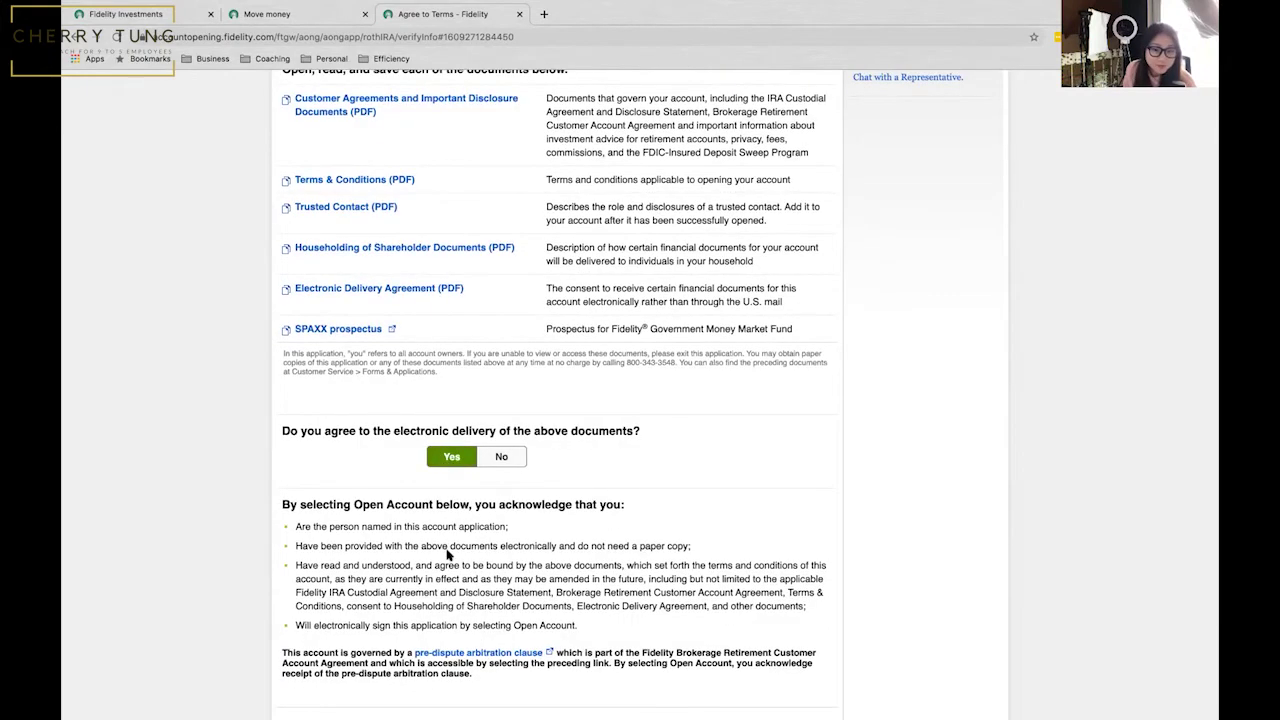
scroll(449, 560, down, 3)
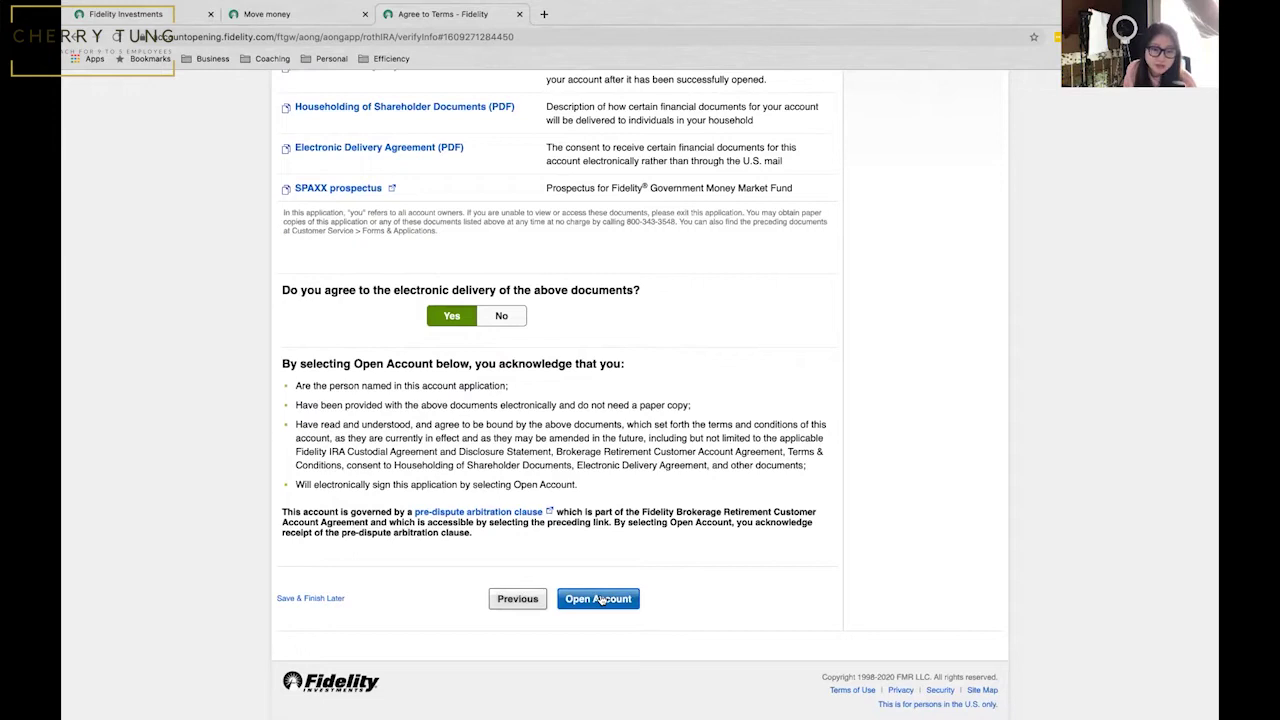
click(598, 598)
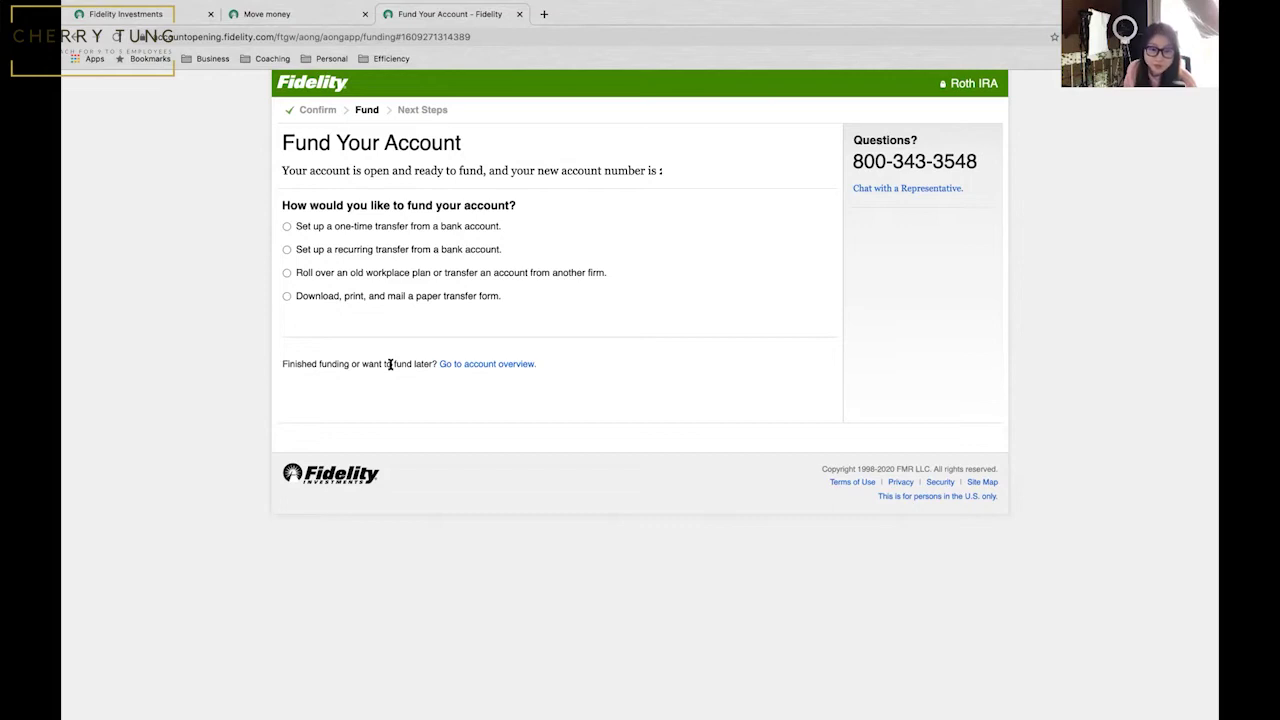
Leave the new account unfunded, go to the account overview, and skip the investor preferences questionnaire.
click(476, 367)
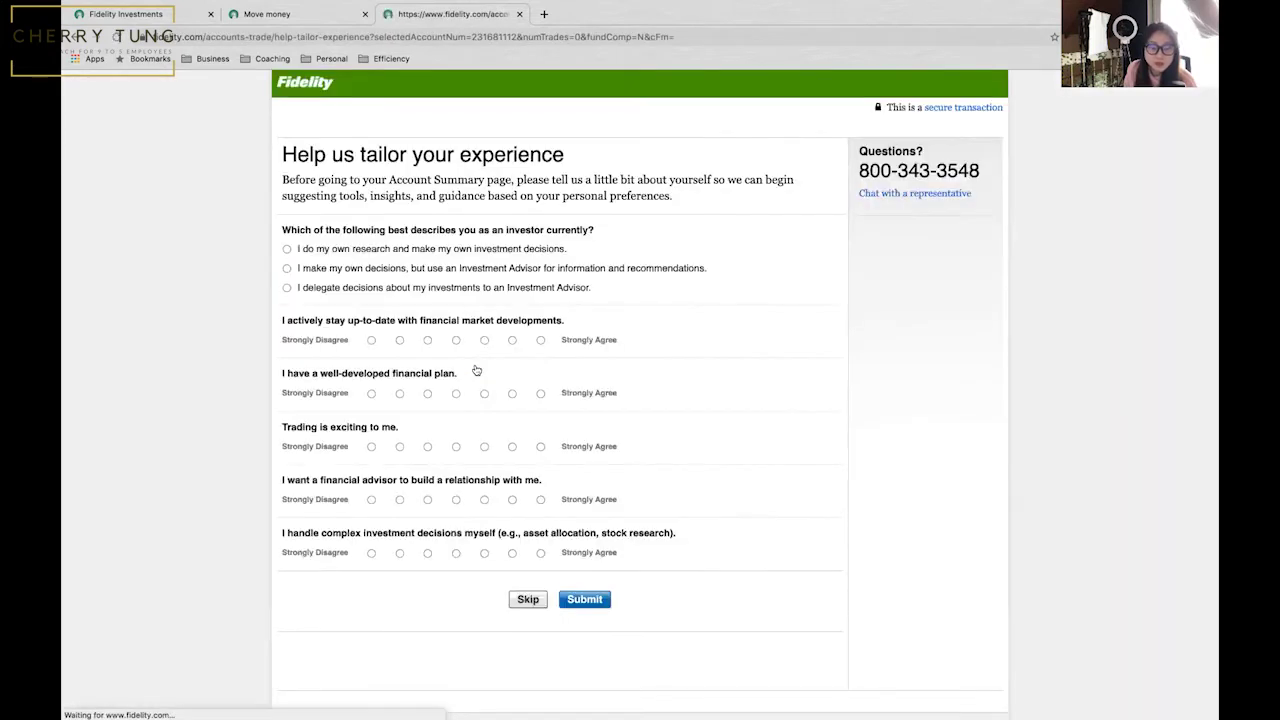
click(287, 268)
click(455, 341)
click(456, 394)
click(528, 599)
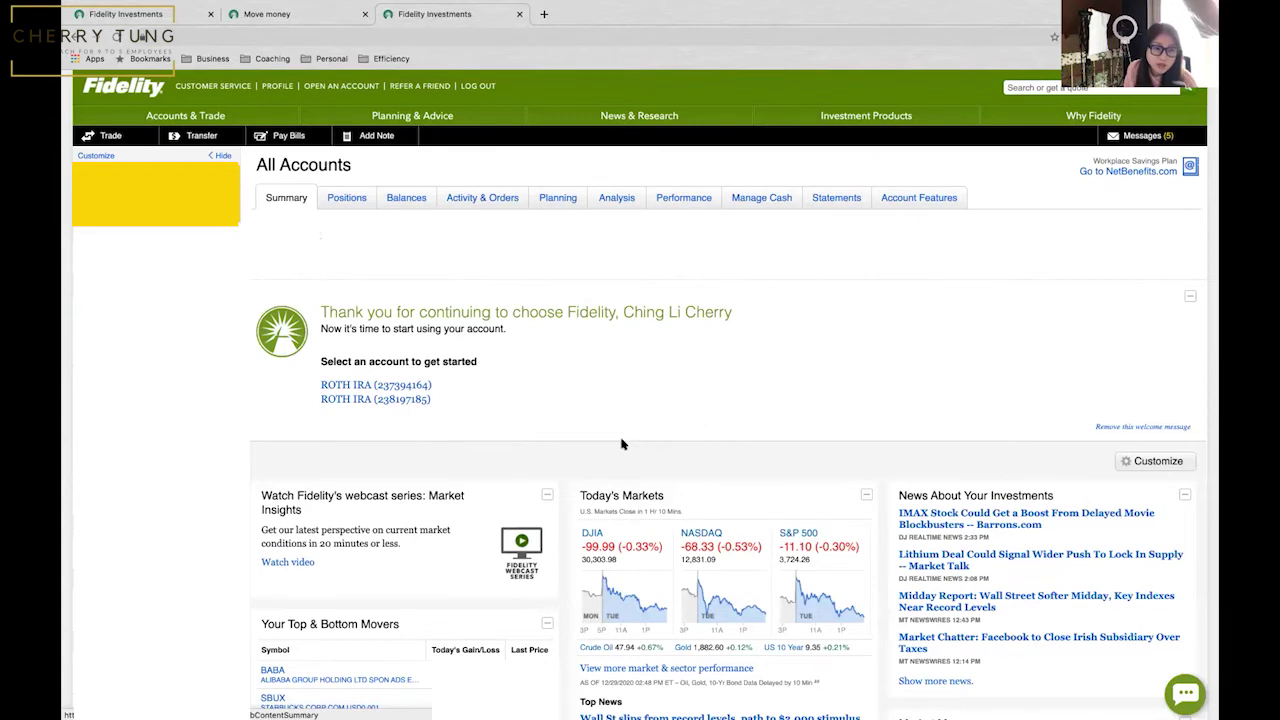
Start a money transfer with the traditional IRA as the source and the Roth IRA as the destination.
click(190, 136)
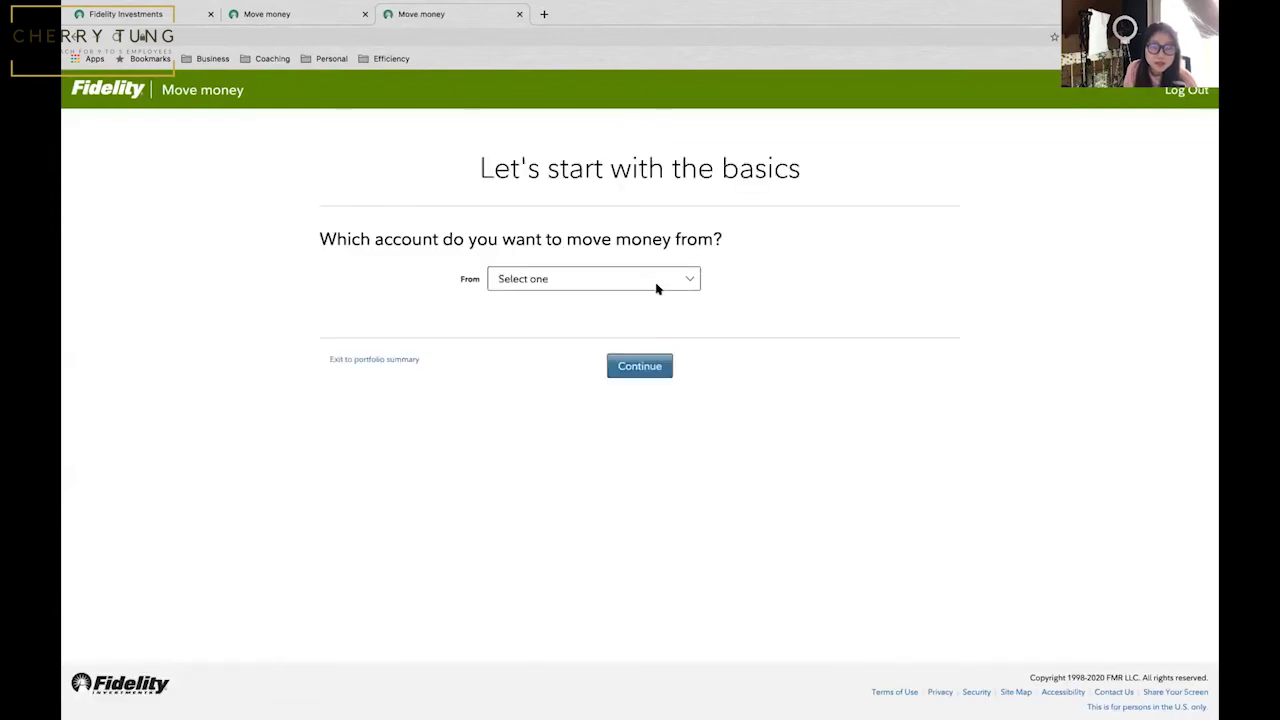
click(631, 275)
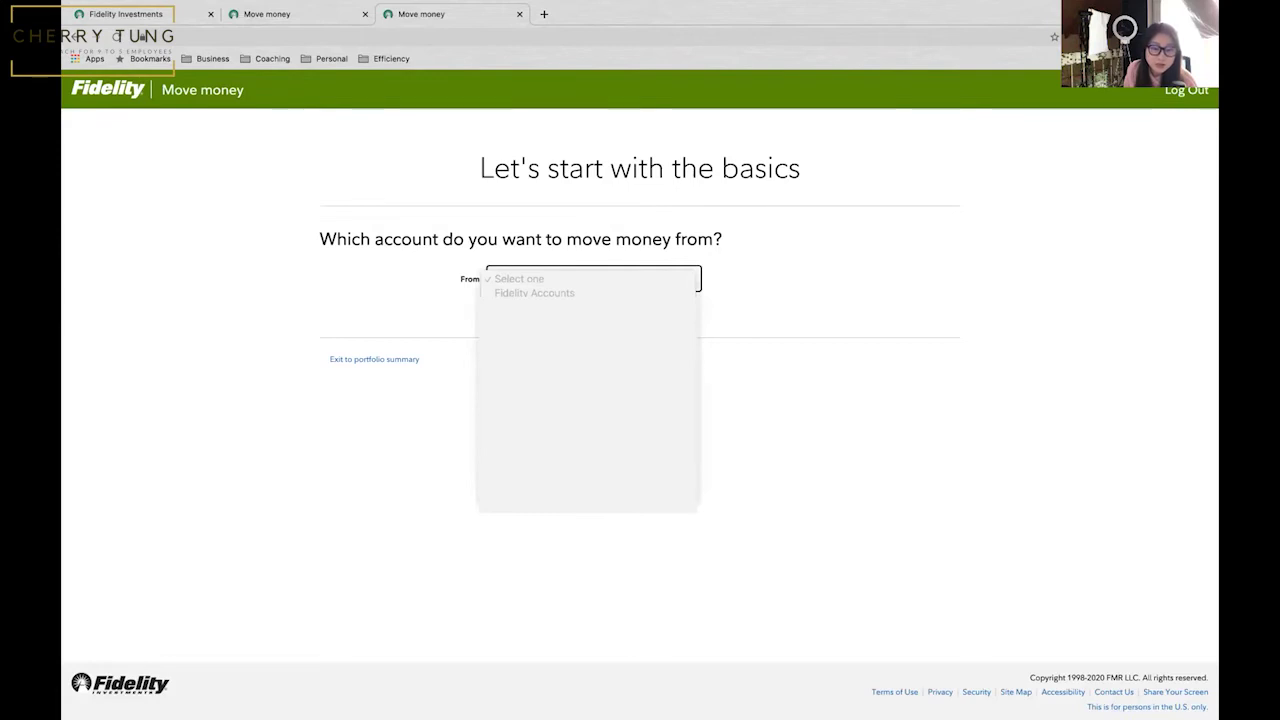
click(560, 335)
click(523, 470)
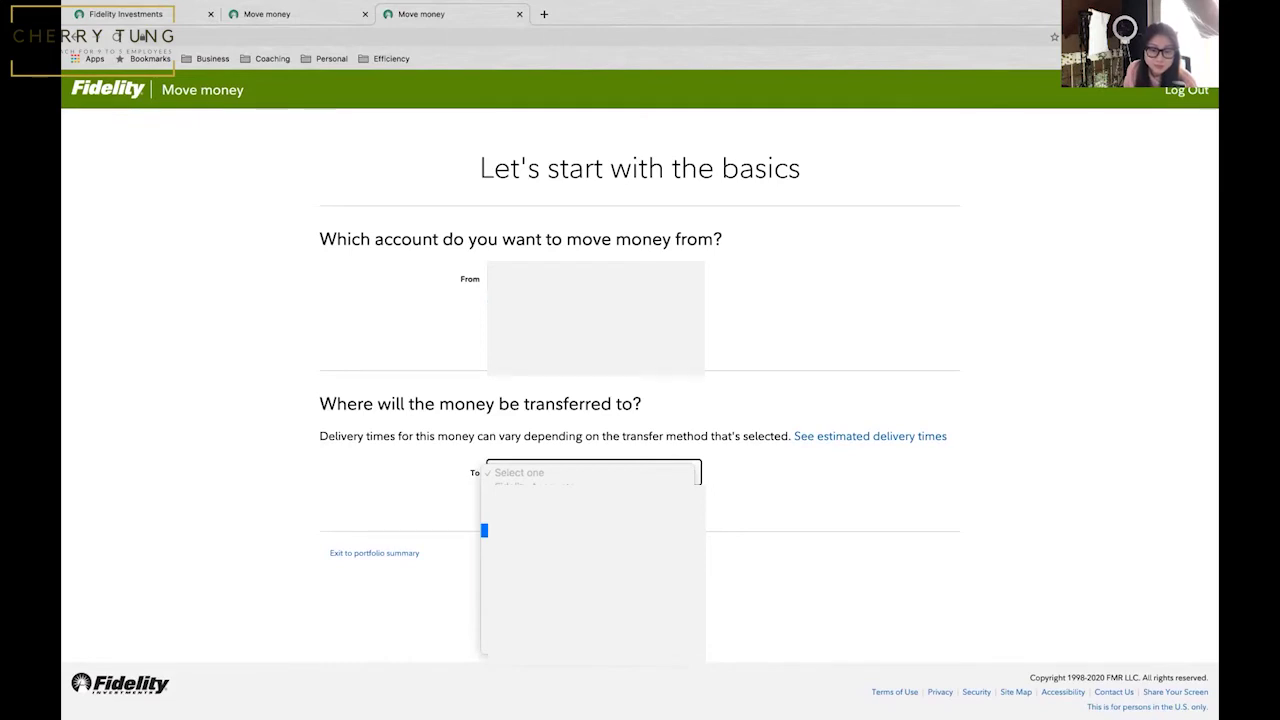
click(560, 531)
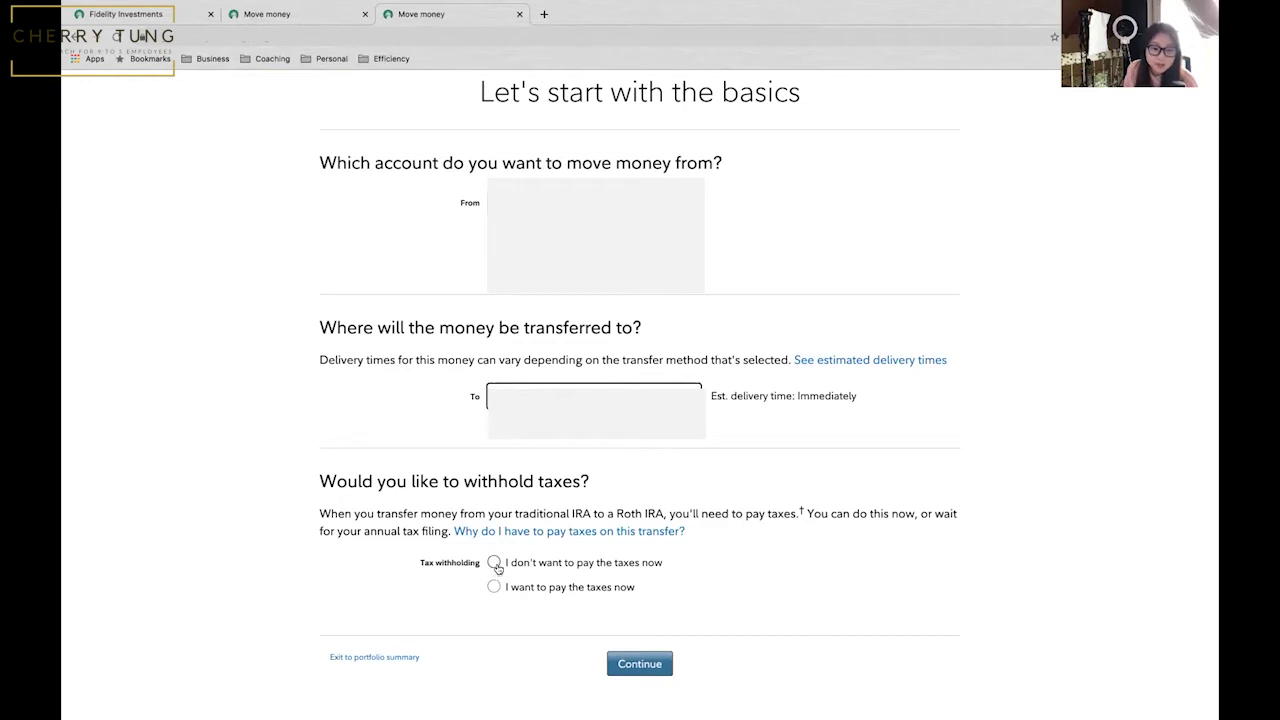
Choose not to pay the taxes now for the conversion and continue to the transfer amount.
click(494, 563)
scroll(446, 608, down, 1)
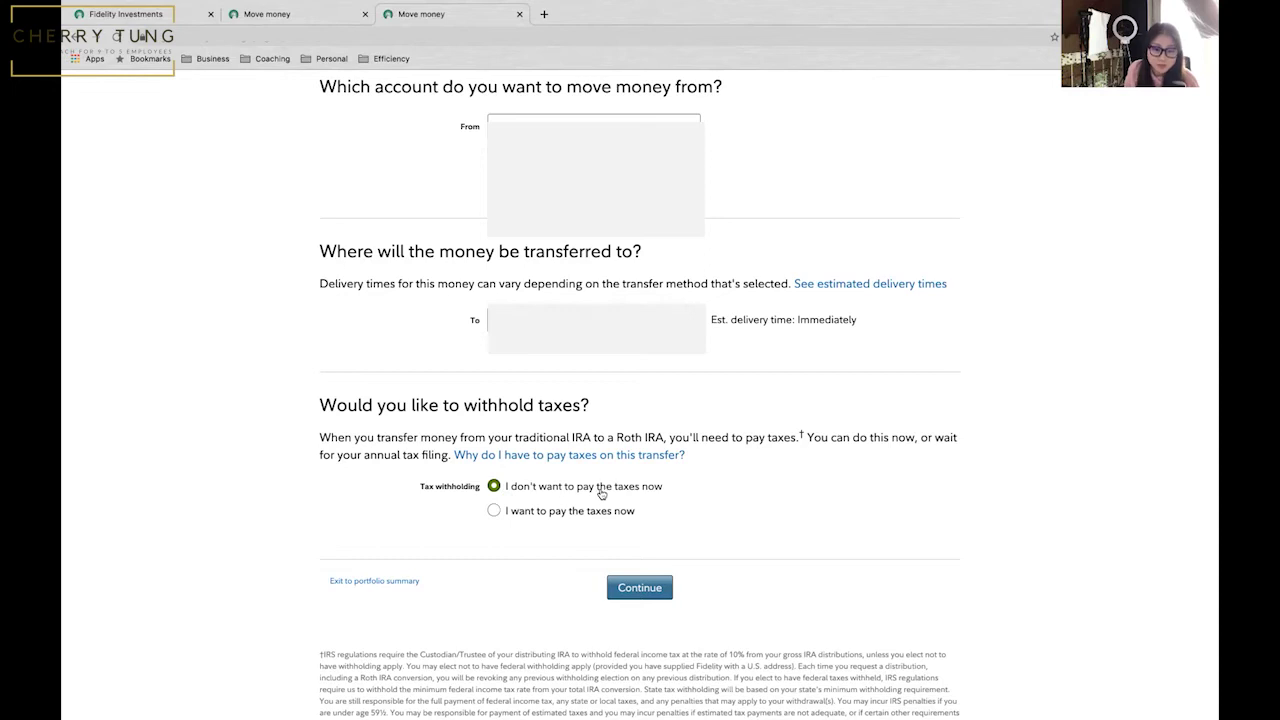
click(647, 590)
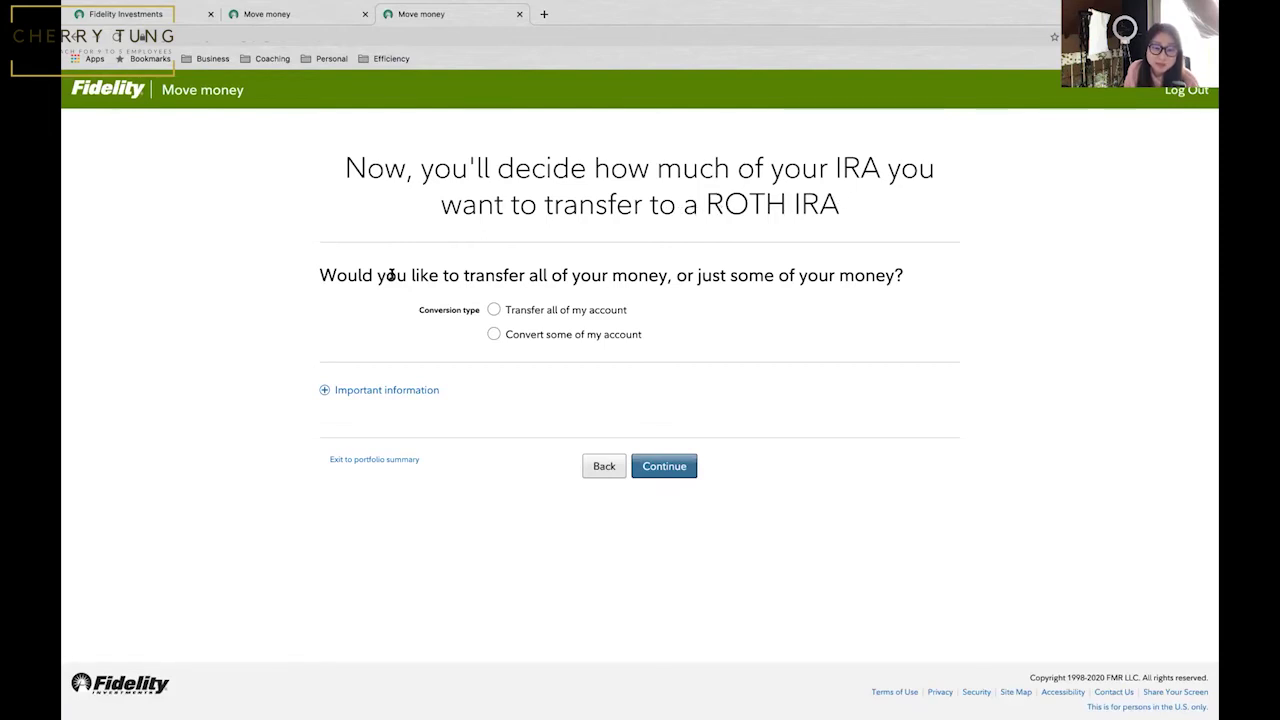
Set the conversion to transfer all of the account, keep the source account open, and continue to the review.
click(494, 310)
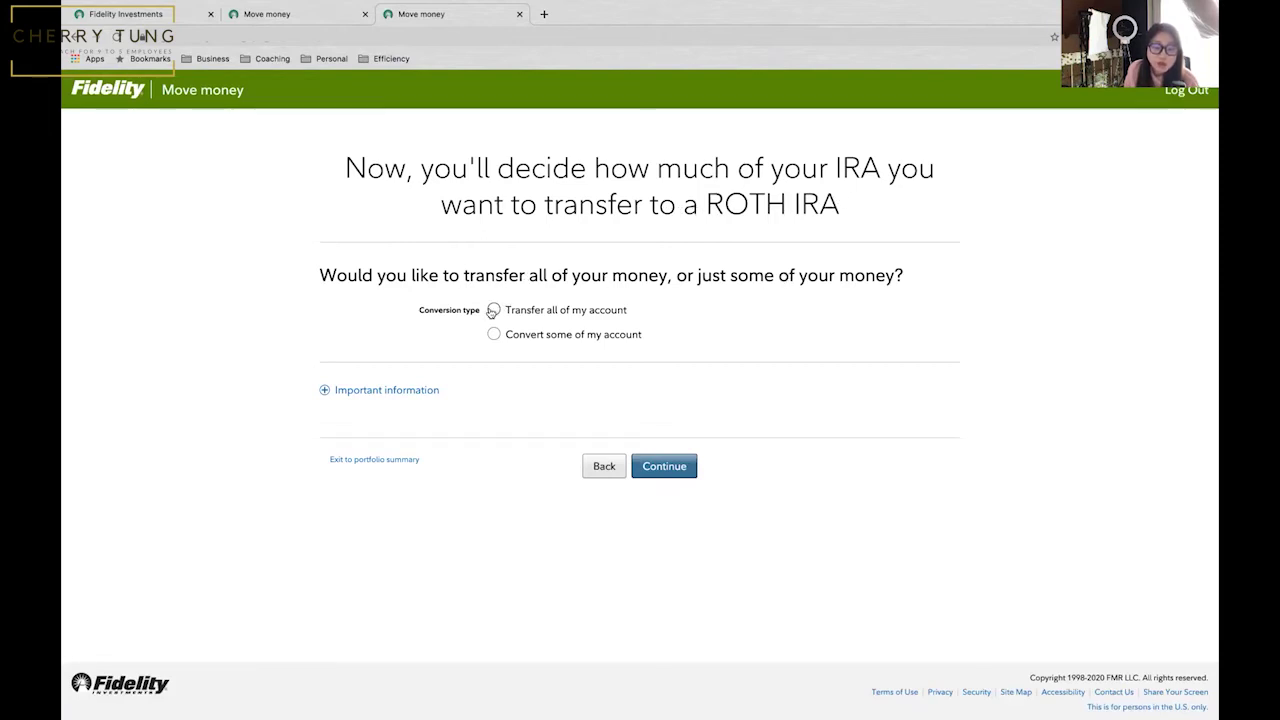
scroll(759, 365, down, 1)
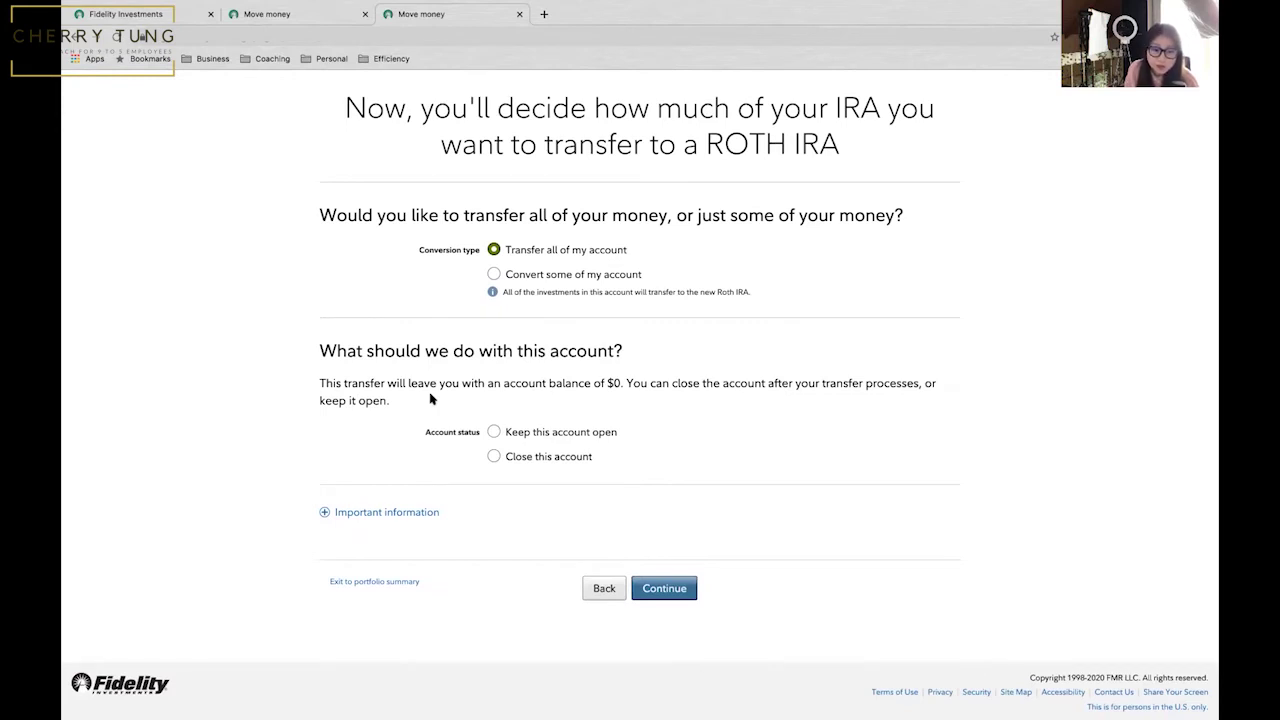
click(494, 433)
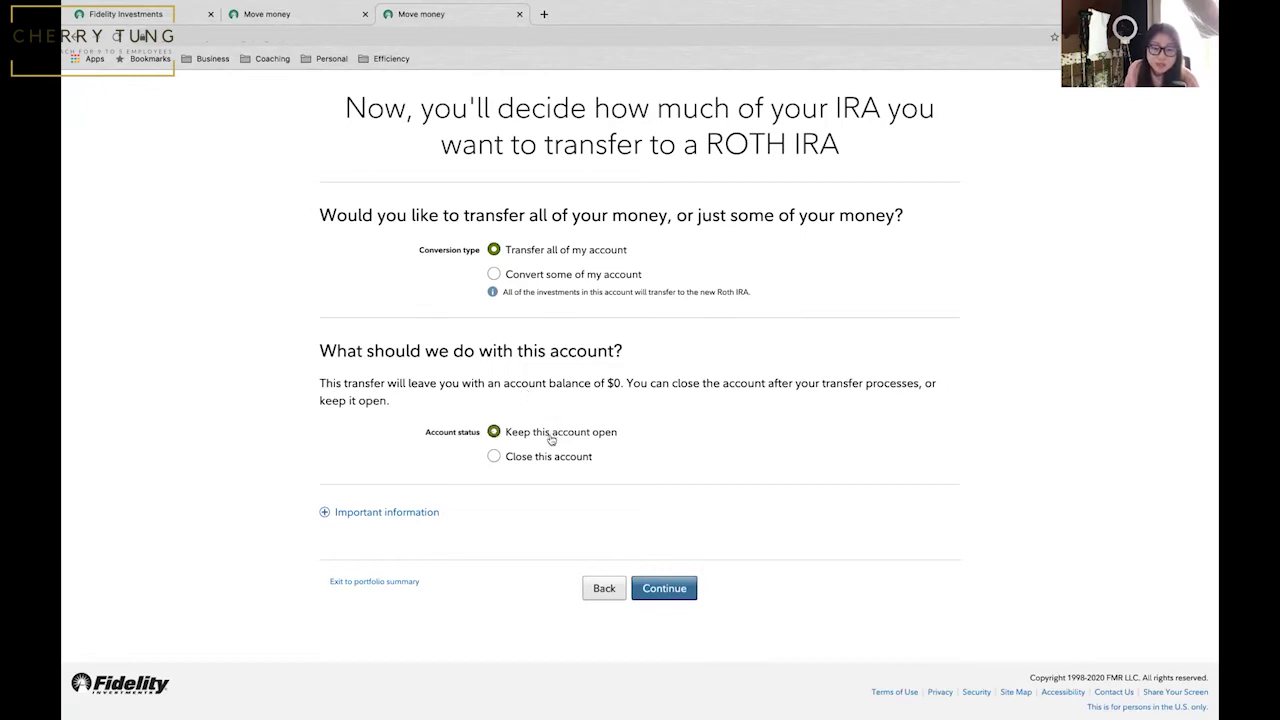
click(652, 590)
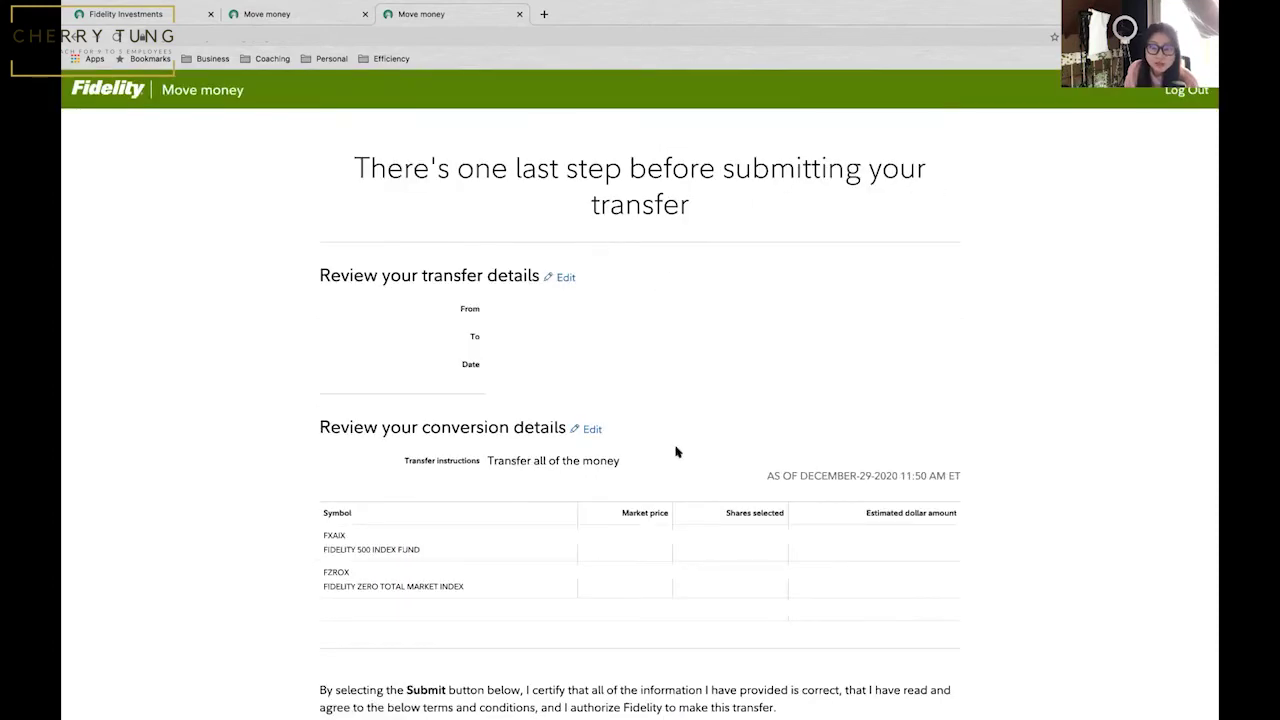
Review the transfer and conversion details, submit the Roth IRA conversion request, and look over the submitted transfer.
scroll(677, 450, down, 1)
scroll(677, 453, down, 2)
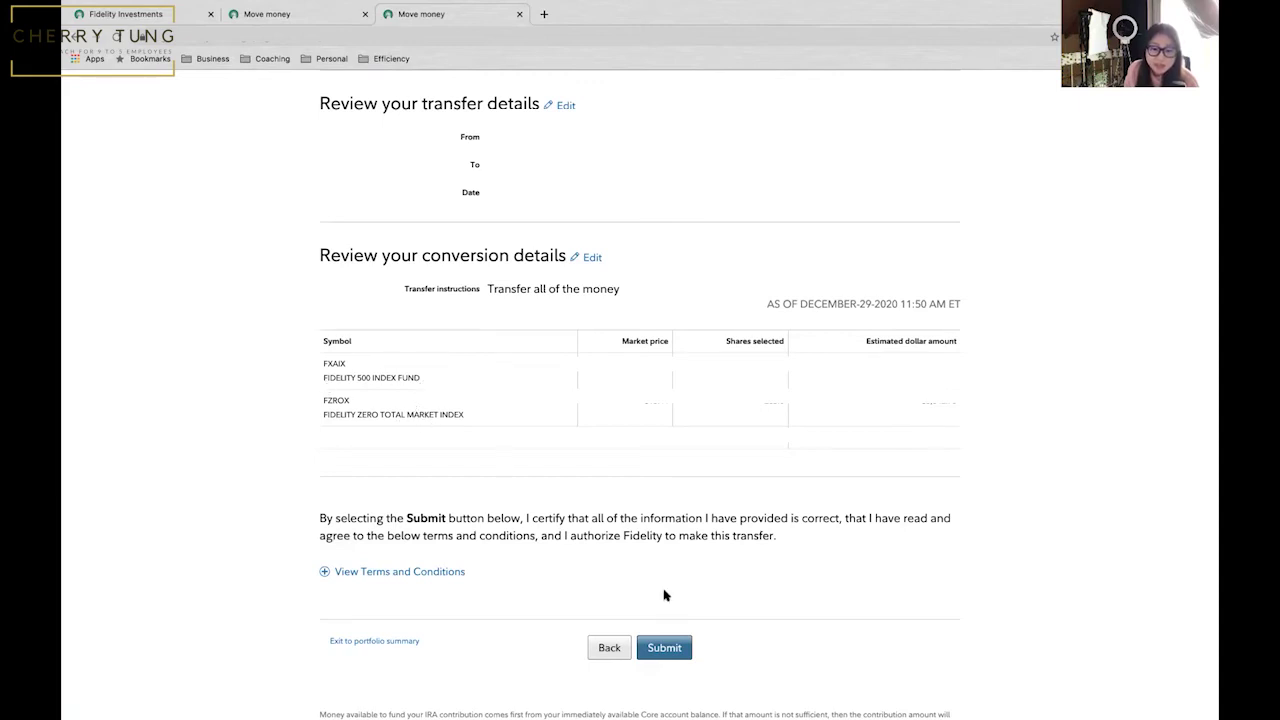
click(665, 648)
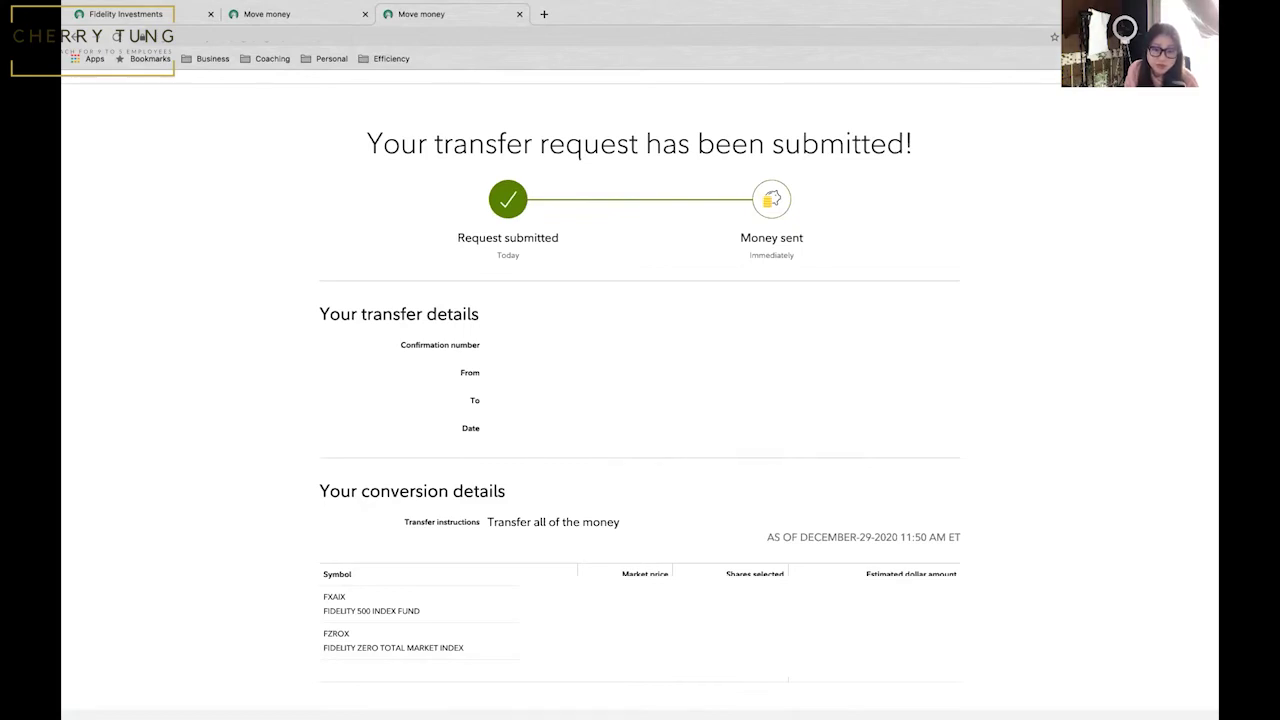
scroll(567, 437, down, 3)
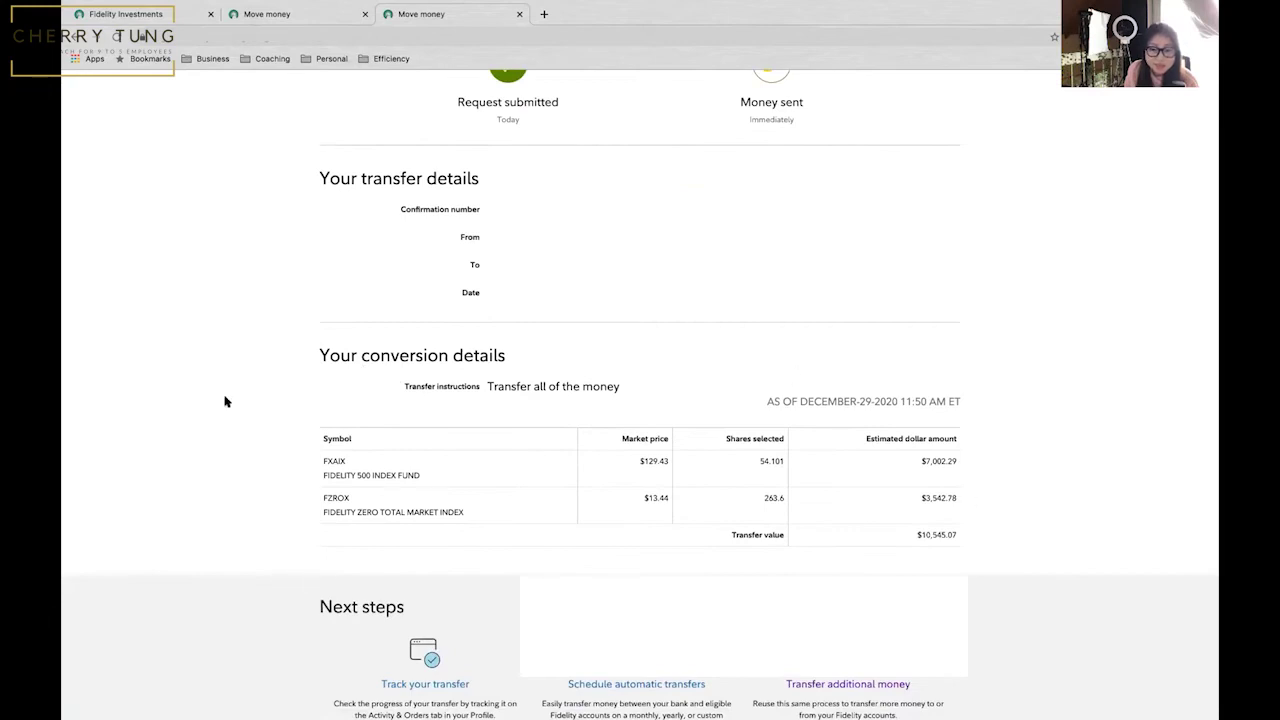
scroll(455, 519, down, 2)
scroll(455, 521, down, 2)
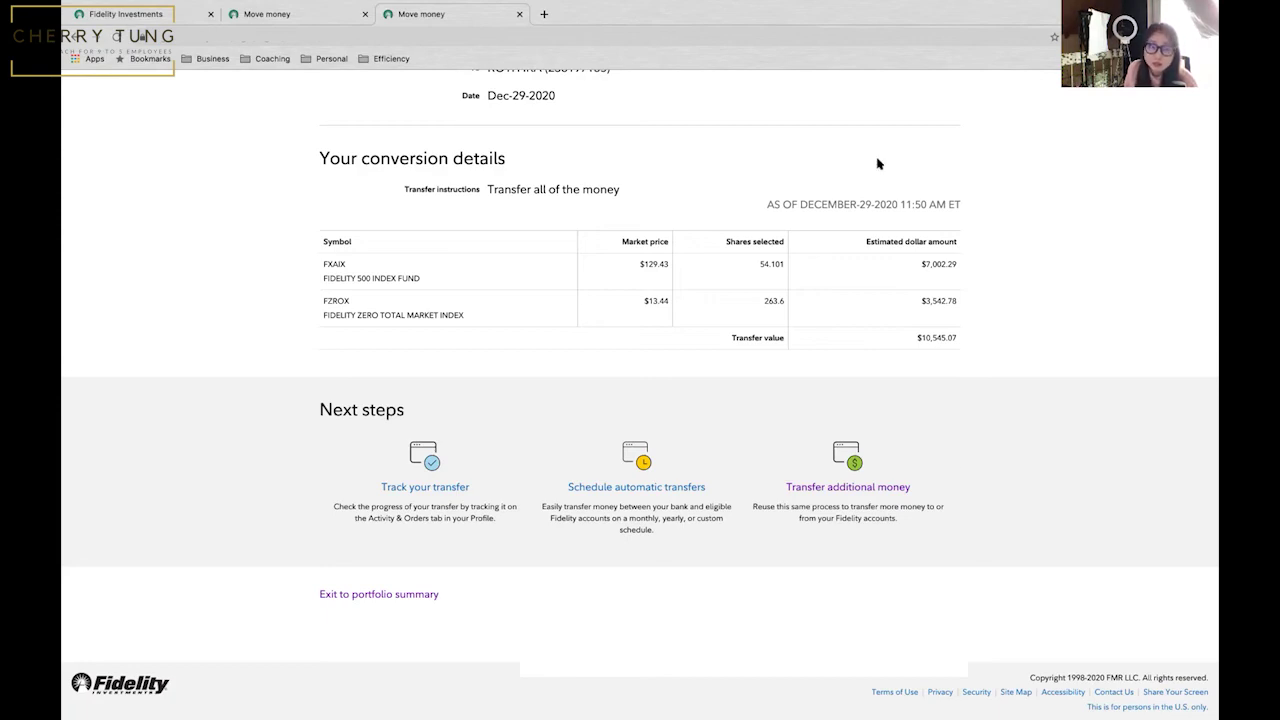
Return to the portfolio and expand the Account Groups section of the account customization settings.
click(128, 18)
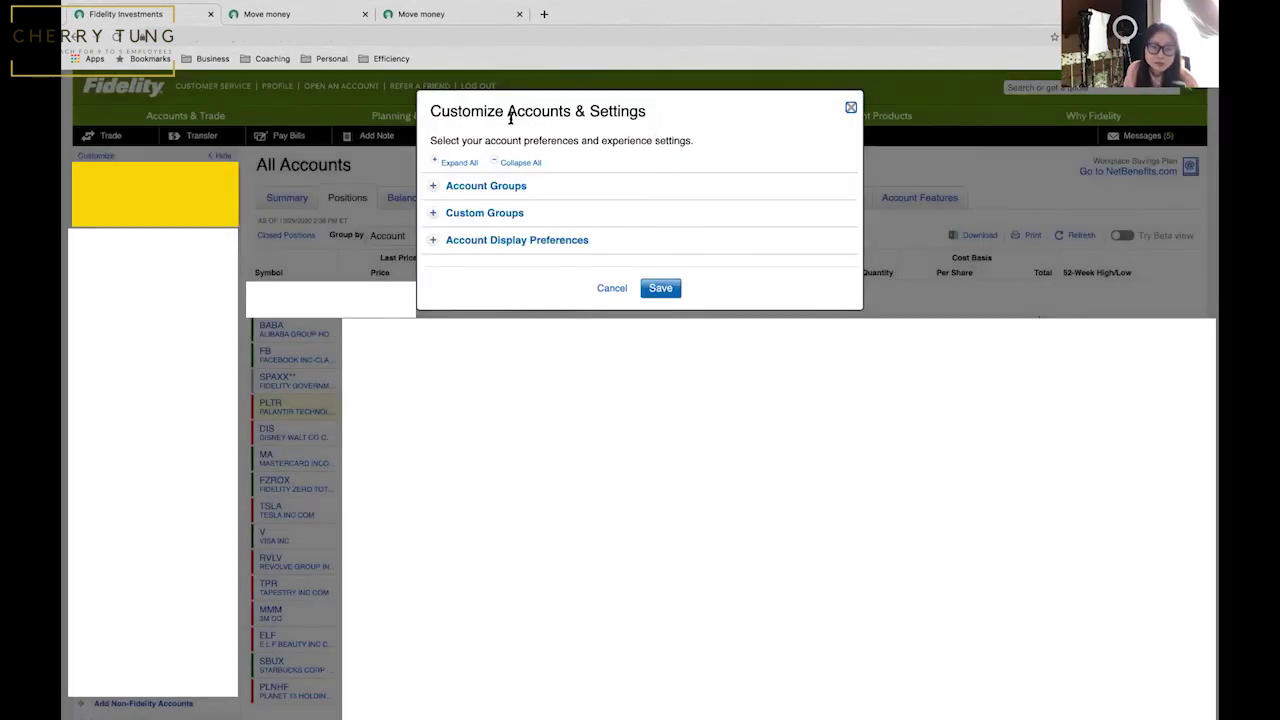
click(434, 188)
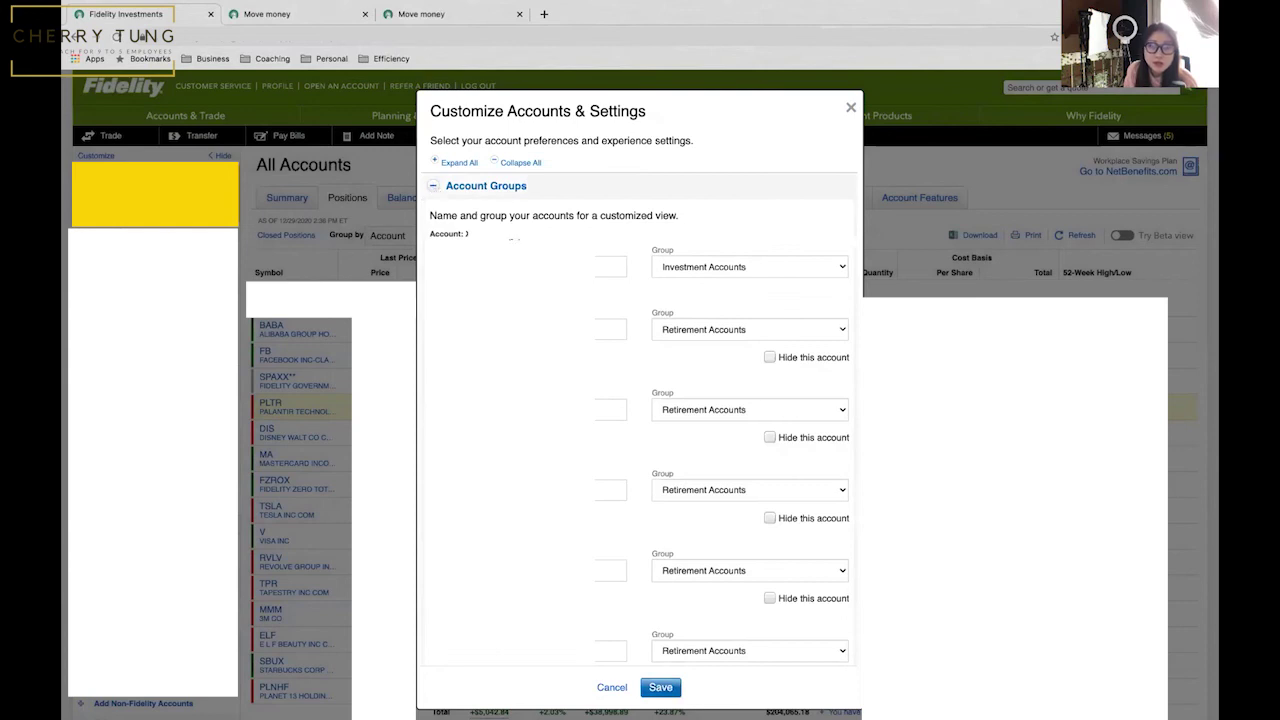